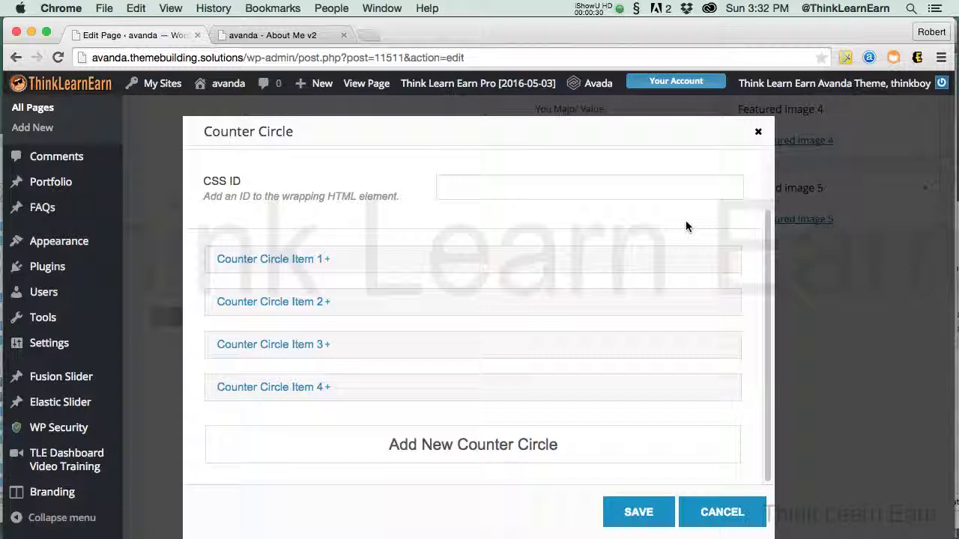
- Expand Counter Circle Item 1 and set its Show Scales option to Yes
left_click(345, 263)
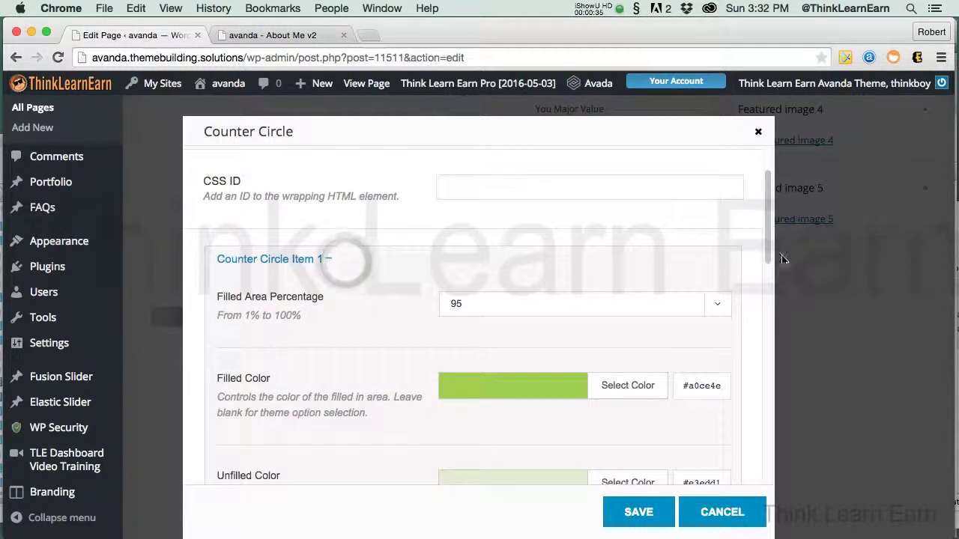
left_click_drag(768, 248, 774, 358)
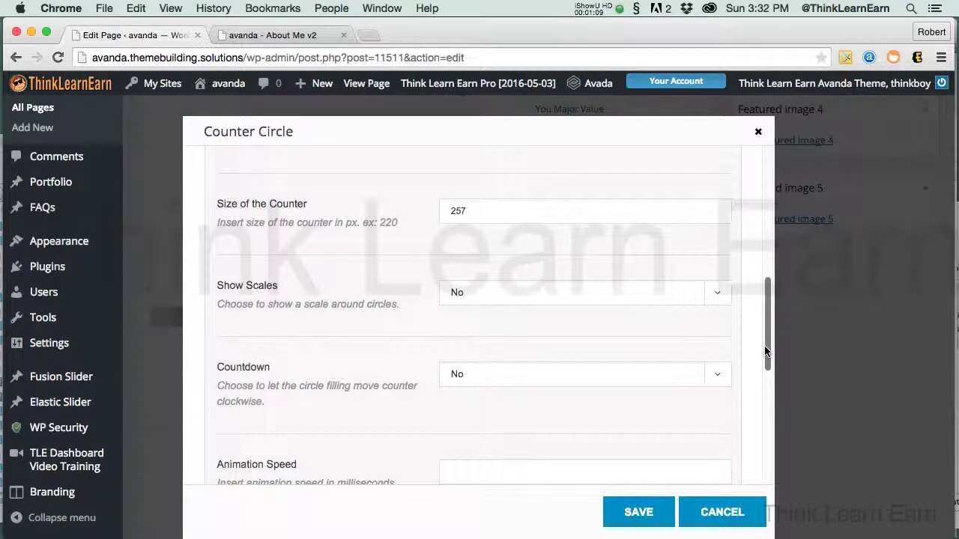
left_click_drag(764, 346, 764, 344)
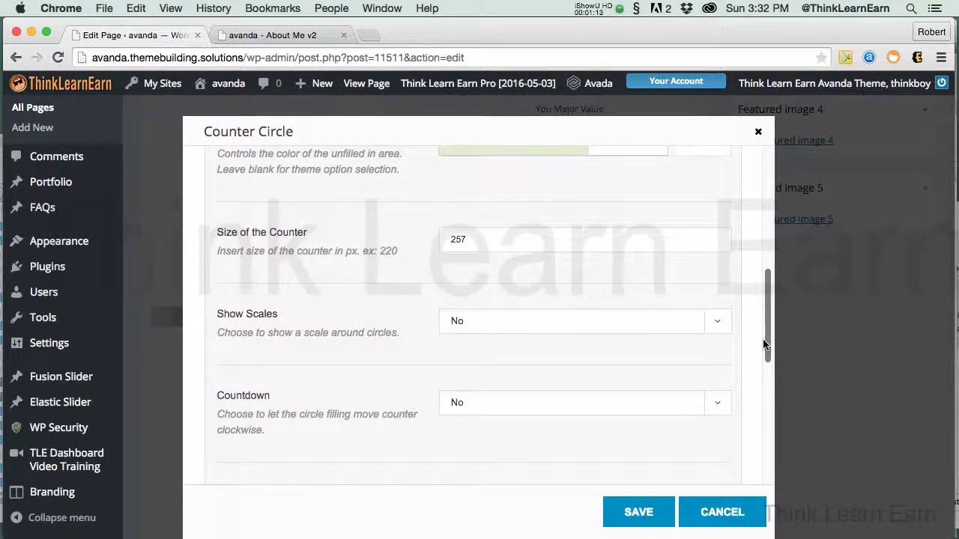
left_click_drag(764, 344, 764, 357)
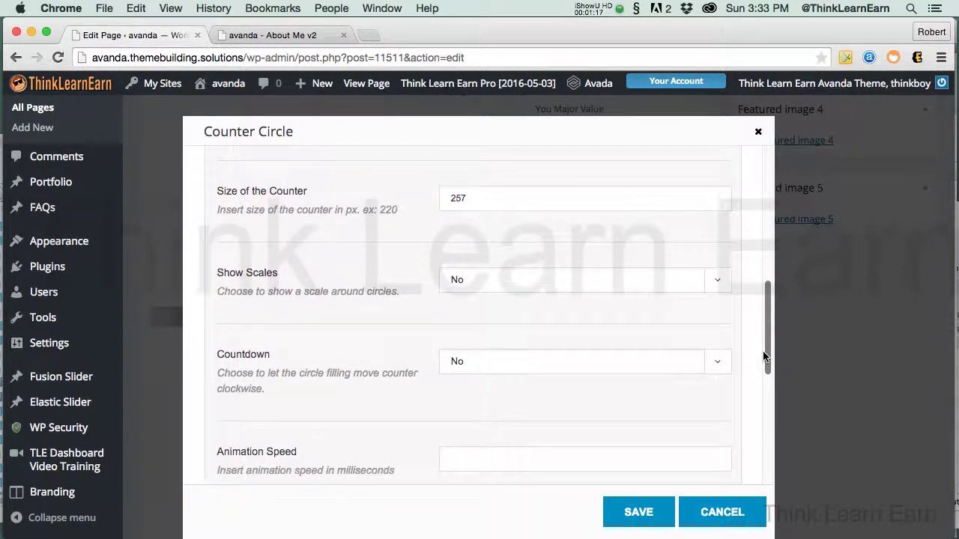
left_click(648, 284)
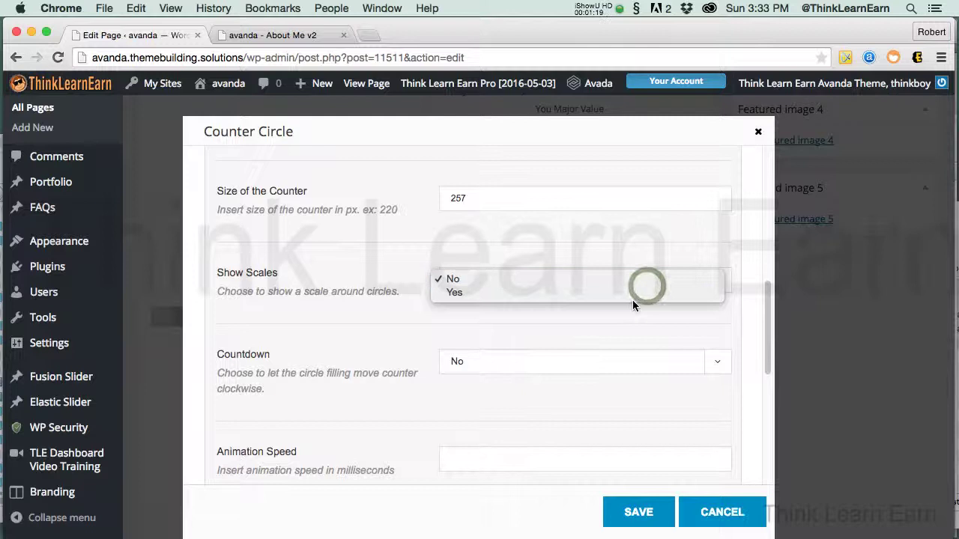
left_click(618, 296)
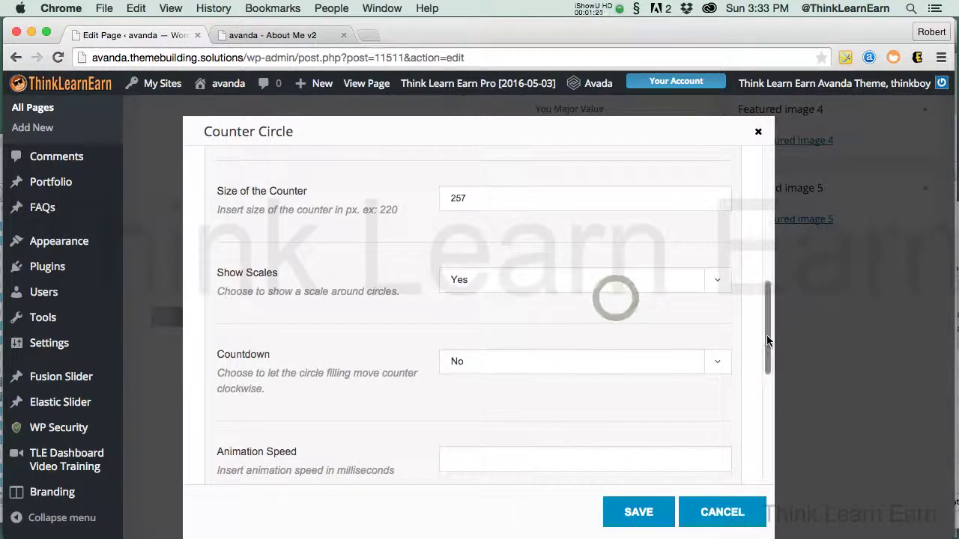
- Set the Countdown option of Counter Circle Item 1 to Yes
left_click_drag(768, 339, 770, 349)
scroll(770, 352, "down", 2)
left_click(652, 285)
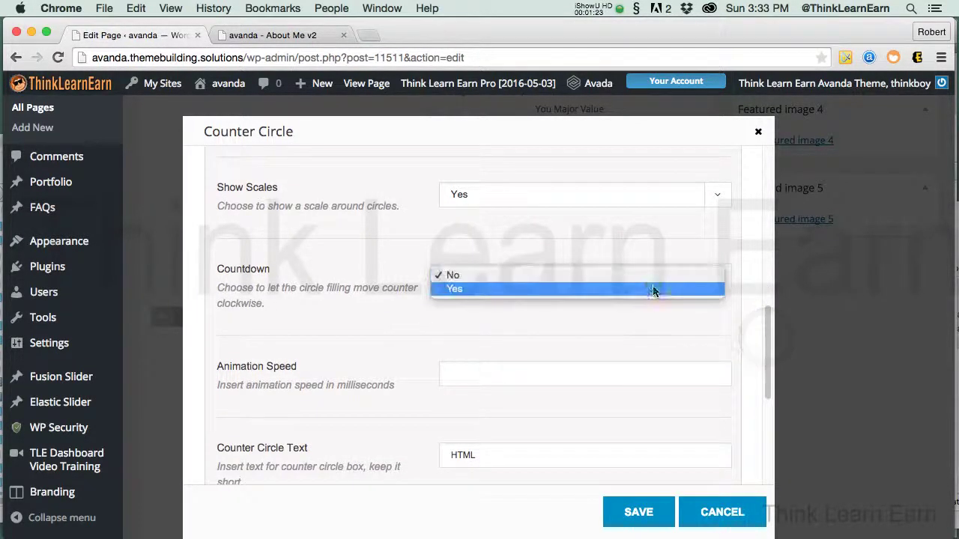
left_click(640, 294)
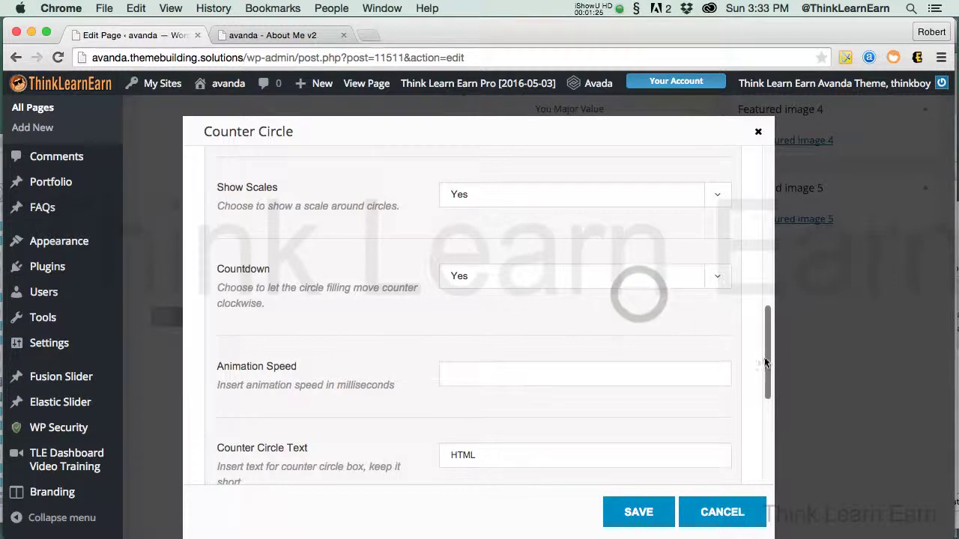
- Set the Animation Speed of Counter Circle Item 1 to 1500 milliseconds and save the Counter Circle element
scroll(766, 386, "down", 2)
left_click(619, 300)
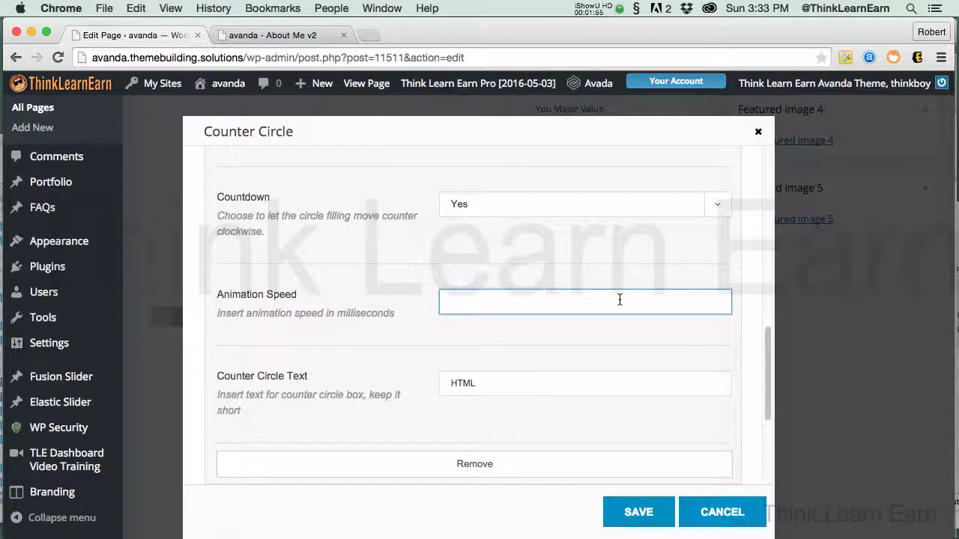
type("1500")
left_click_drag(766, 343, 765, 376)
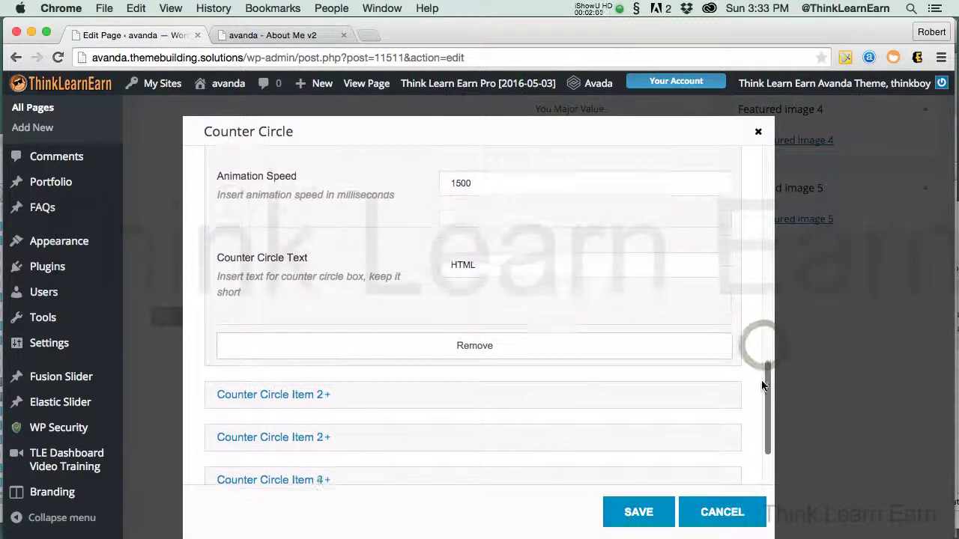
left_click(638, 512)
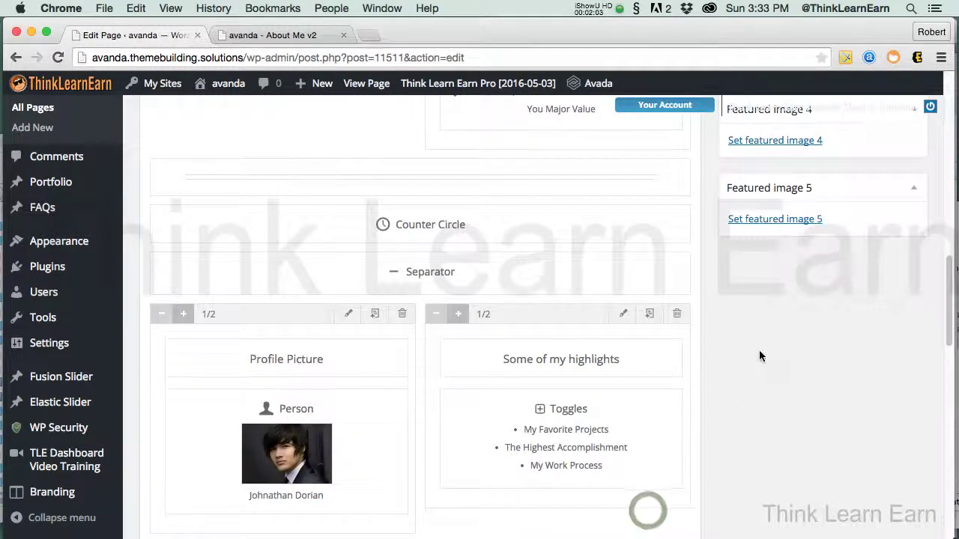
- Reload the About Me v2 preview and examine the row of counter circles
left_click_drag(946, 276, 954, 313)
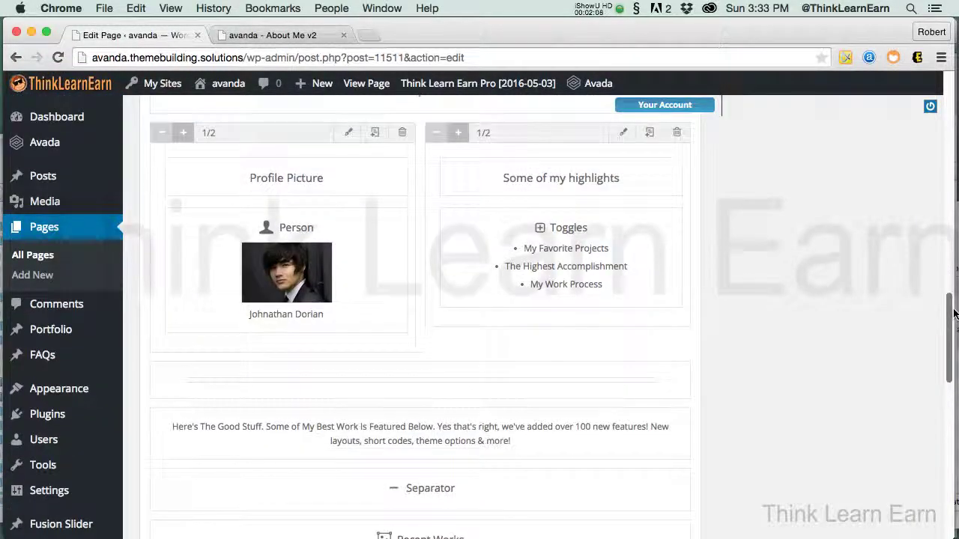
scroll(948, 311, "down", 2)
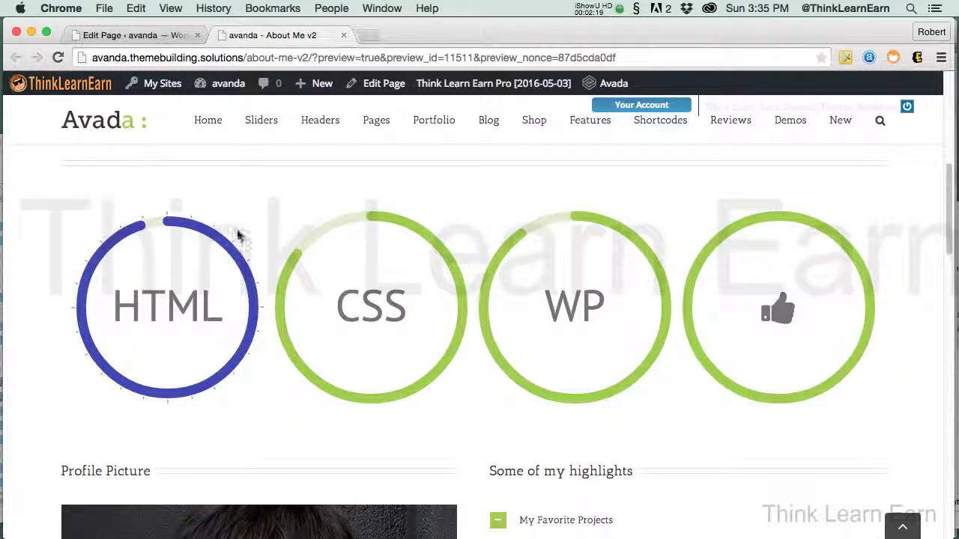
left_click(650, 60)
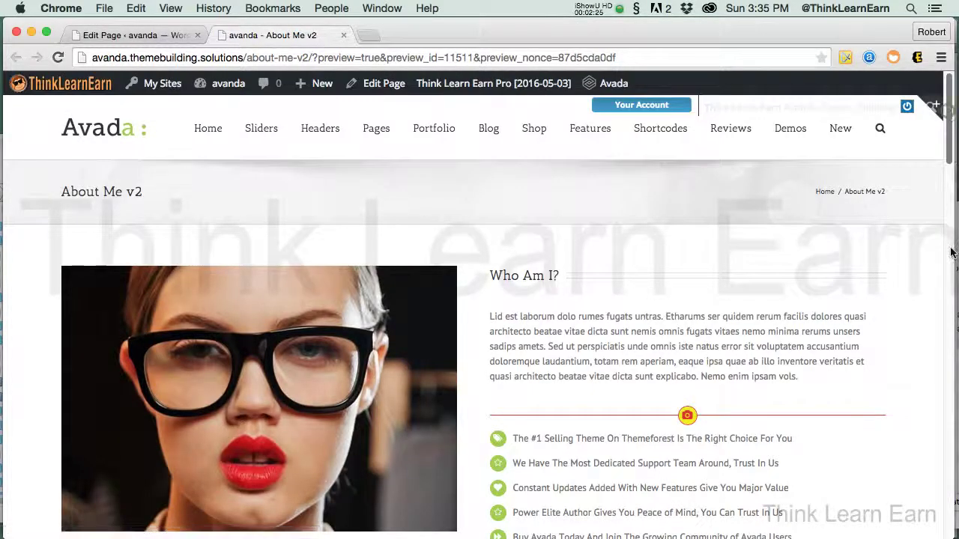
left_click_drag(949, 112, 950, 194)
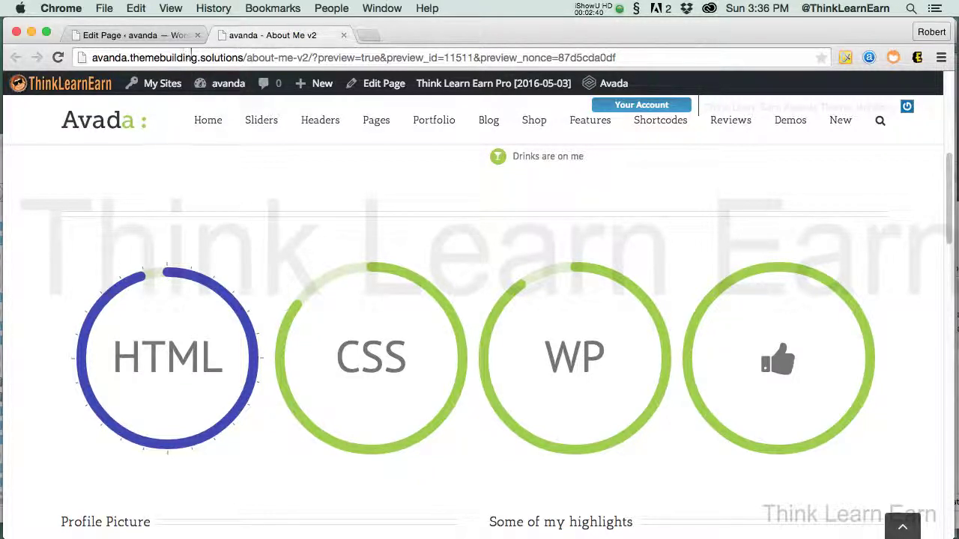
- Edit the page's Counter Circle element, set Item 1's Animation Speed to 10500 milliseconds, save it and update the page
left_click(171, 36)
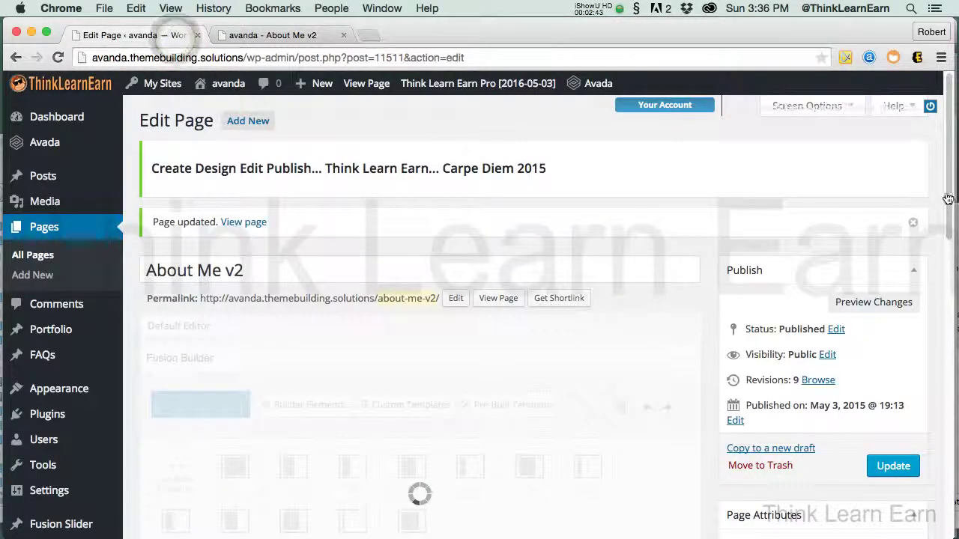
scroll(948, 189, "down", 10)
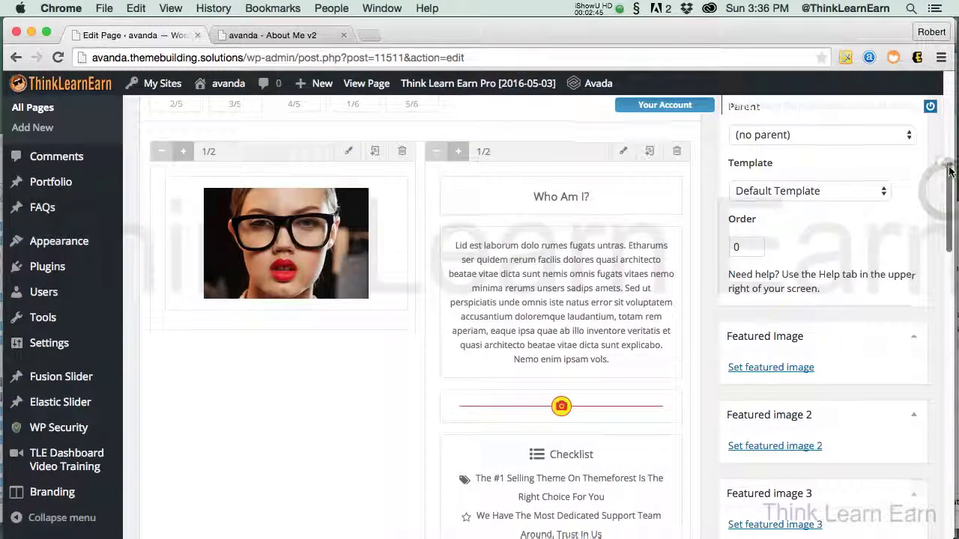
scroll(948, 171, "down", 6)
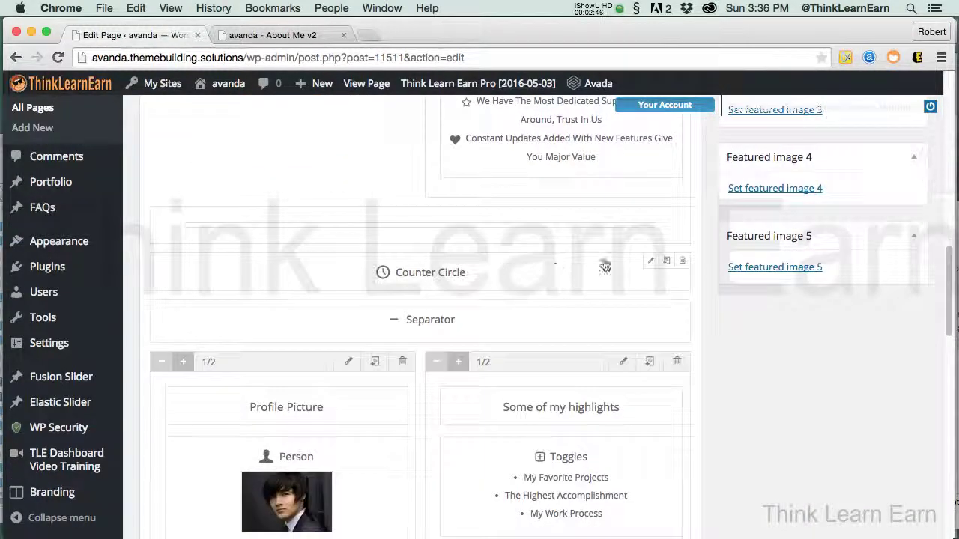
left_click(650, 260)
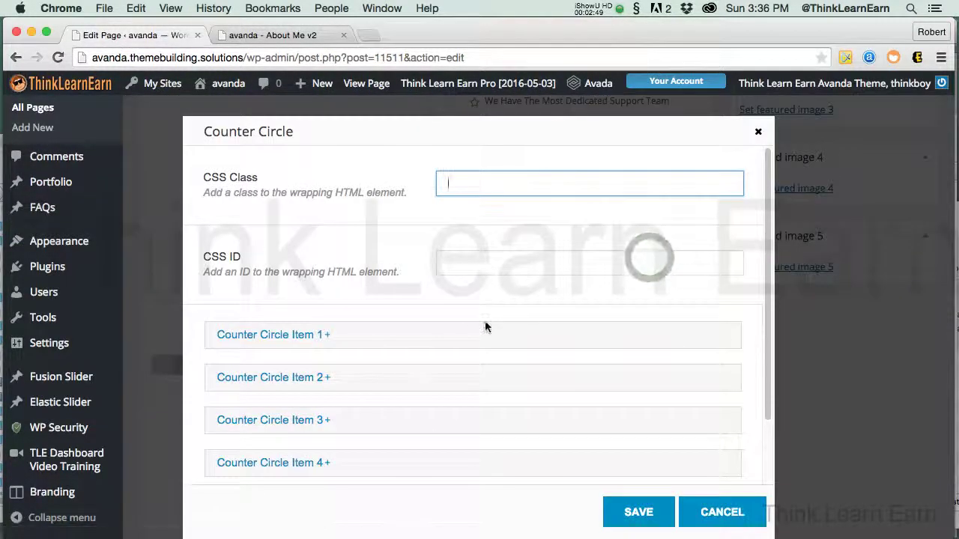
left_click(375, 334)
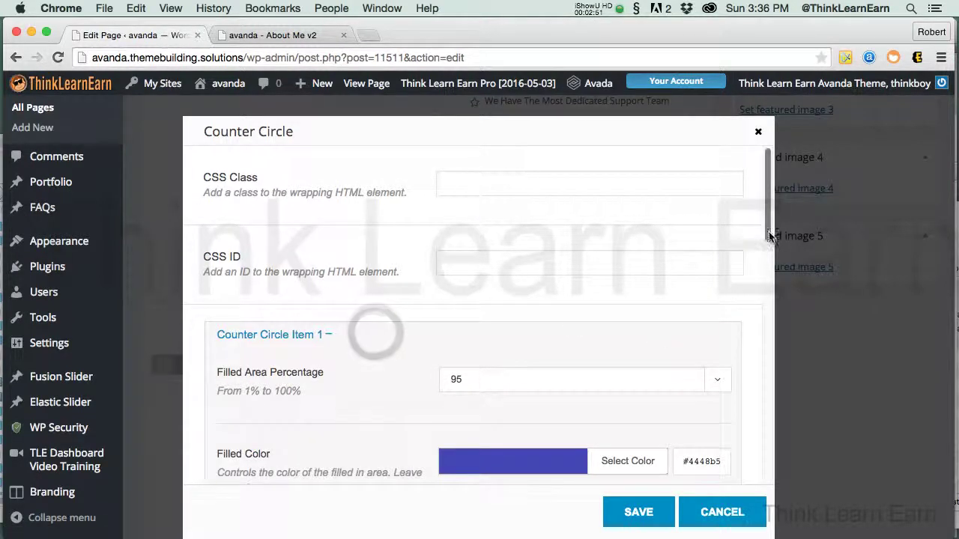
left_click_drag(769, 236, 774, 411)
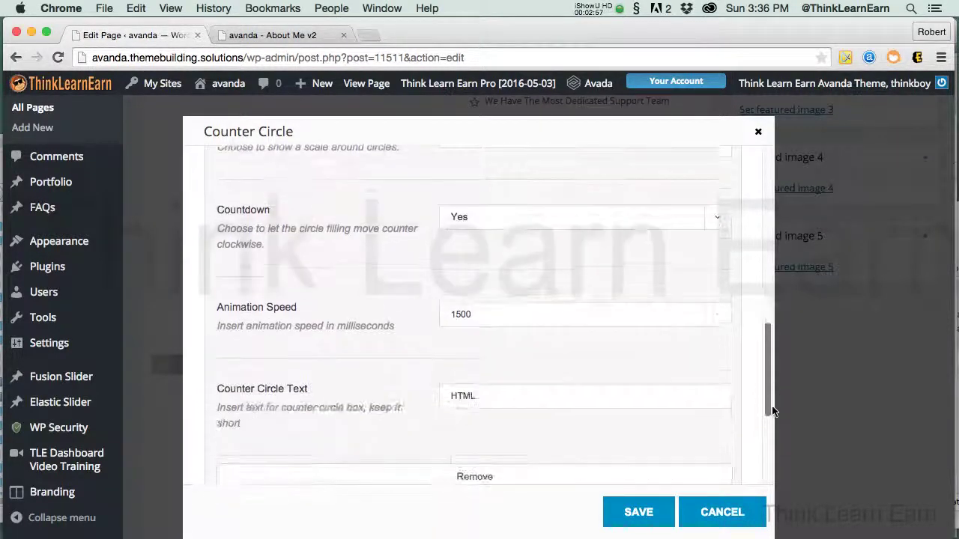
double_click(484, 315)
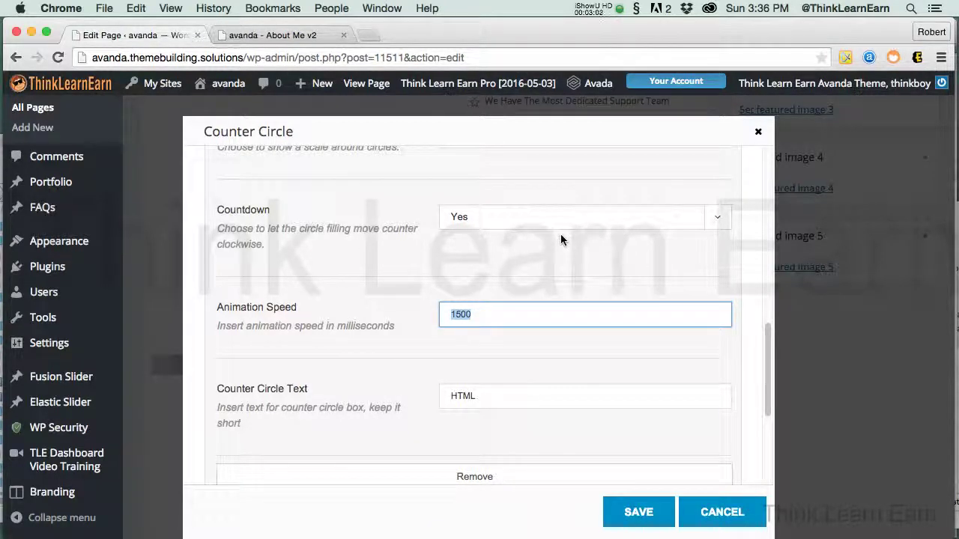
type("10500")
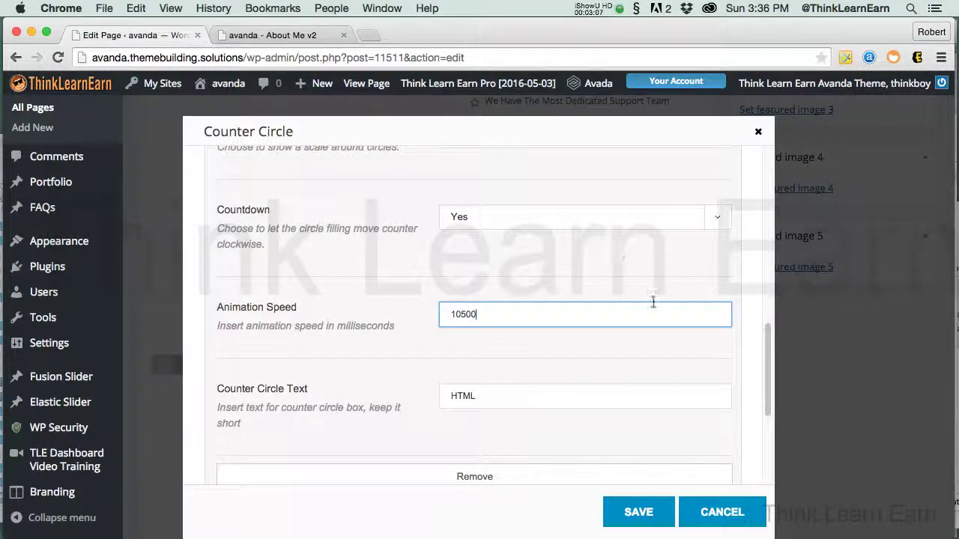
left_click(641, 513)
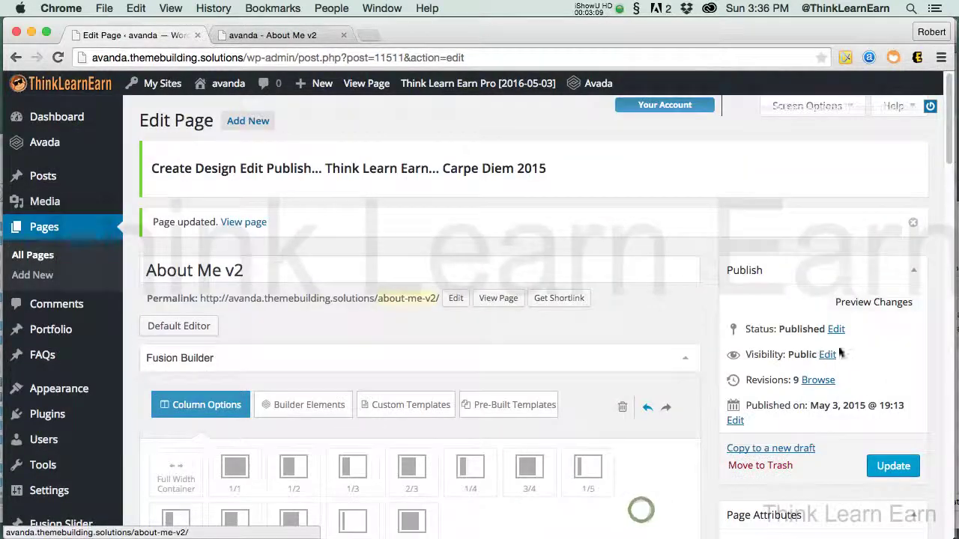
left_click(894, 466)
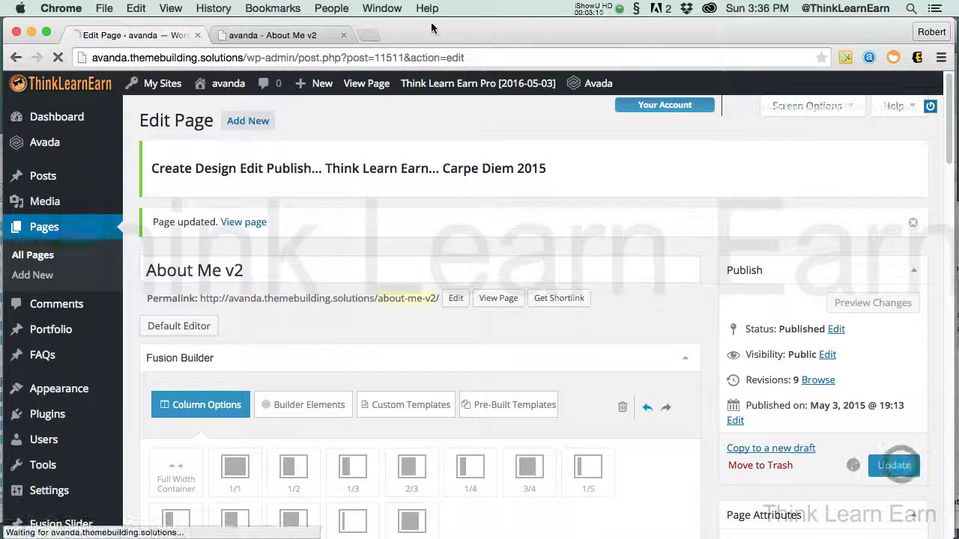
- Reload the updated About Me v2 preview and watch the HTML counter circle's animation
left_click(289, 36)
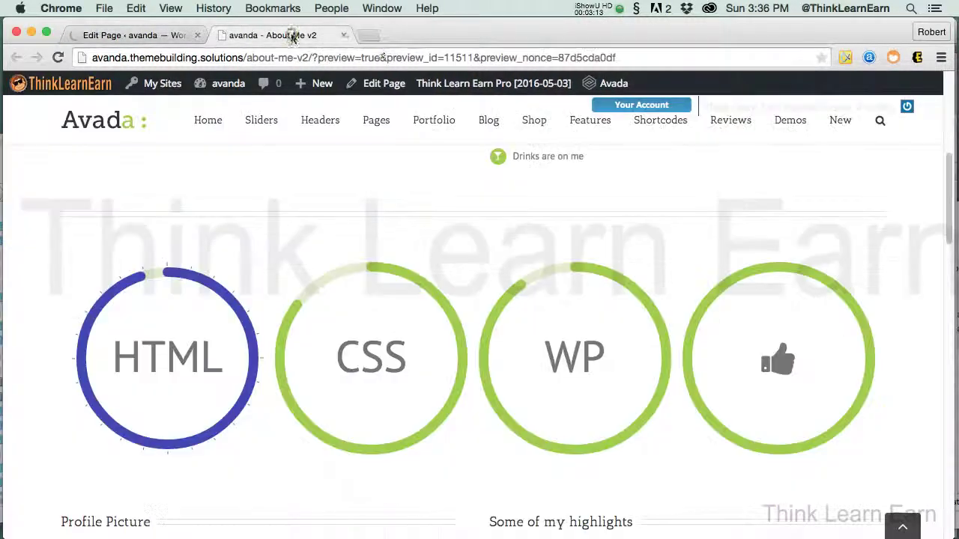
left_click(621, 56)
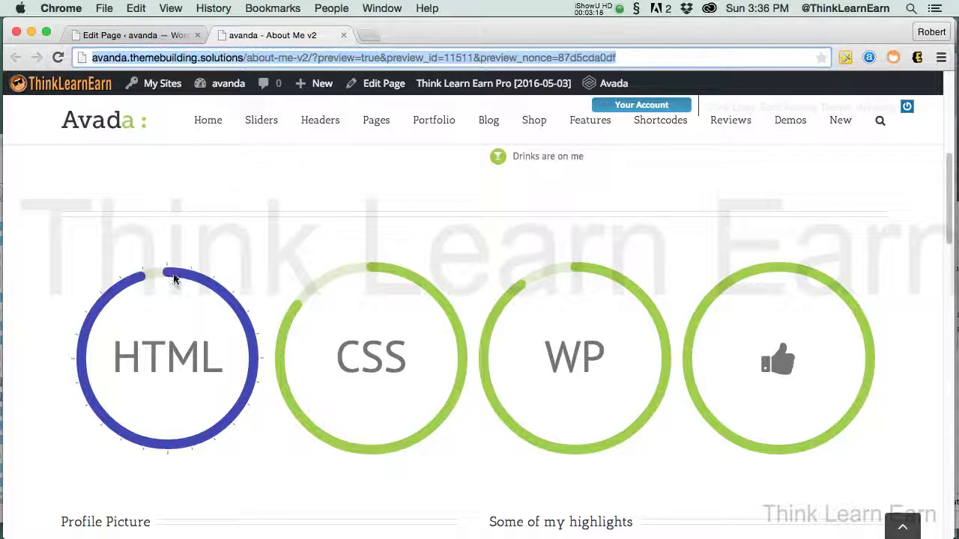
left_click(641, 53)
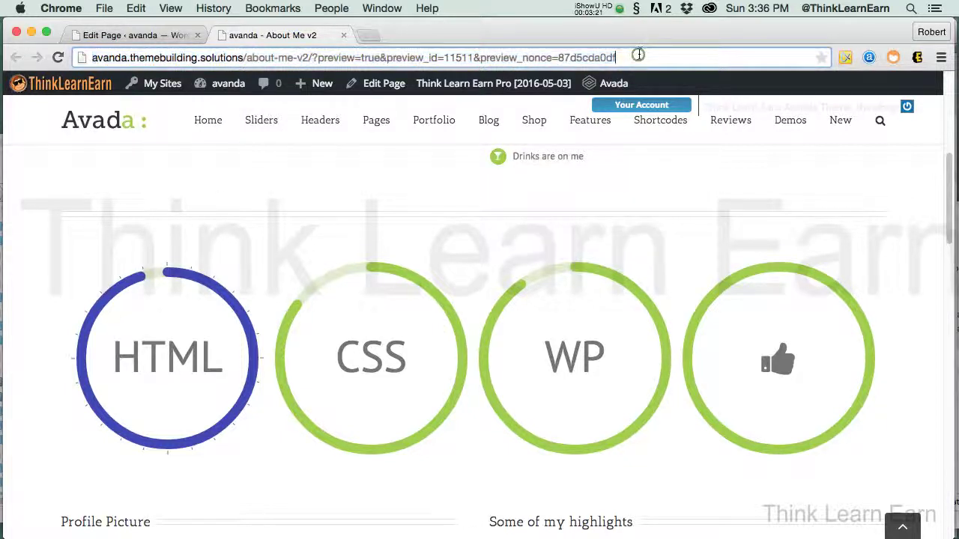
key("Return")
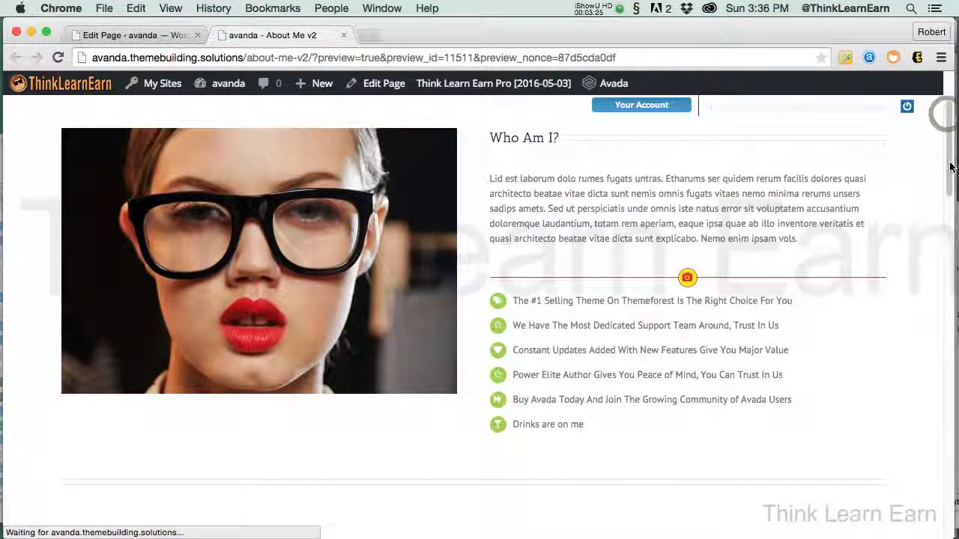
left_click_drag(948, 107, 951, 195)
scroll(950, 195, "down", 3)
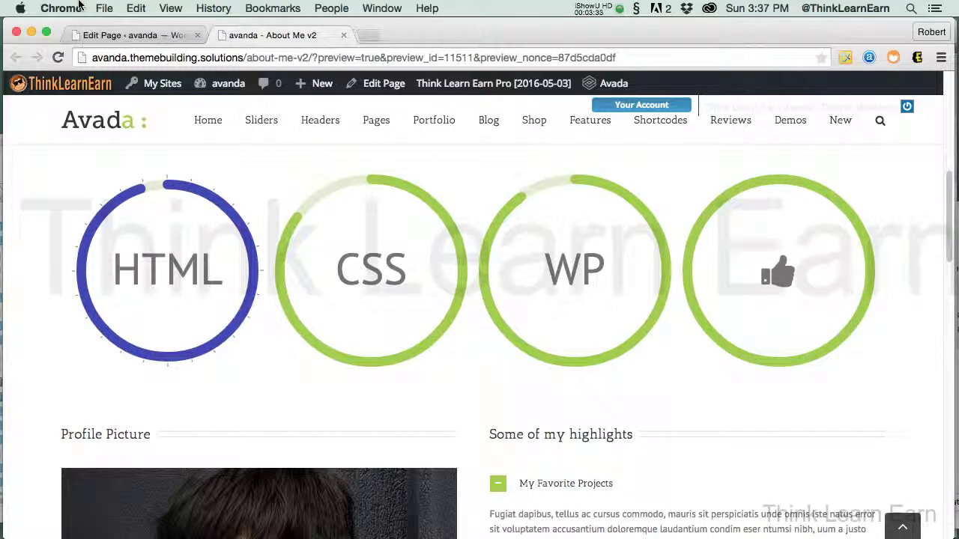
key("Home")
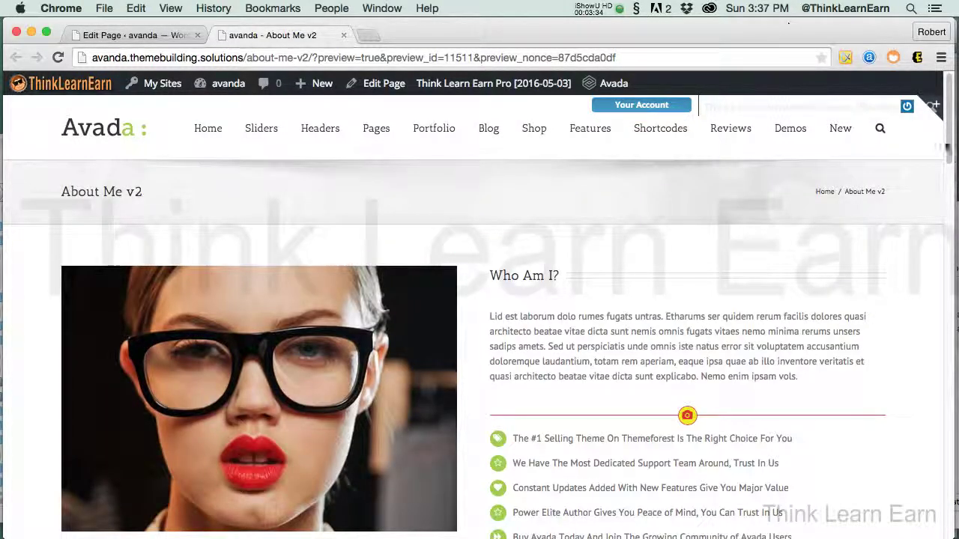
left_click_drag(947, 131, 951, 232)
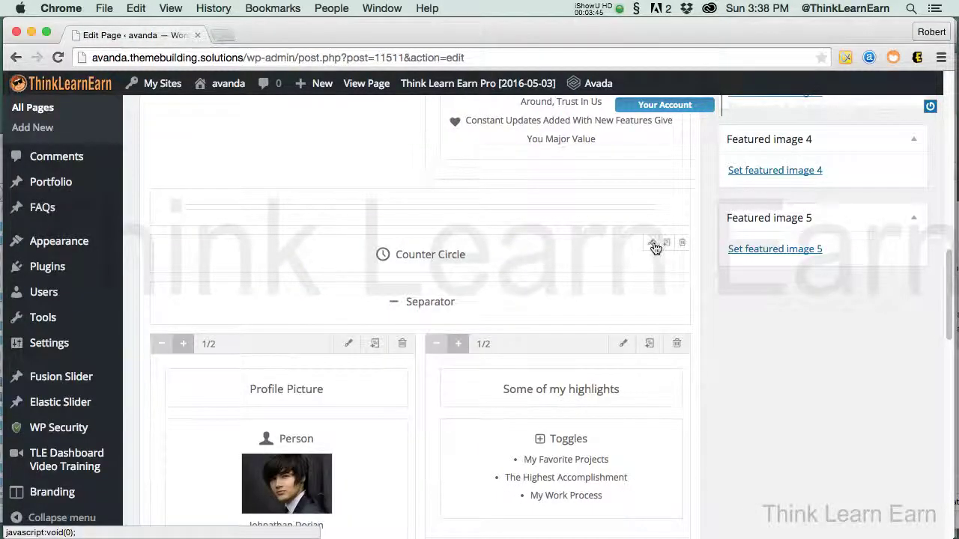
- Edit the page's Counter Circle element and set Counter Circle Item 1's Filled Area Percentage to 1
left_click(651, 242)
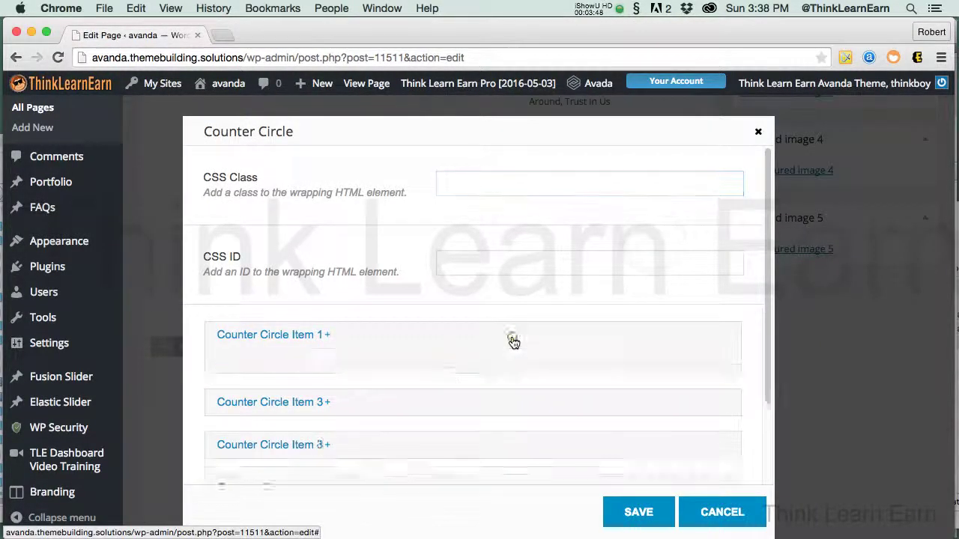
left_click(513, 338)
scroll(766, 236, "down", 1)
left_click_drag(766, 236, 776, 269)
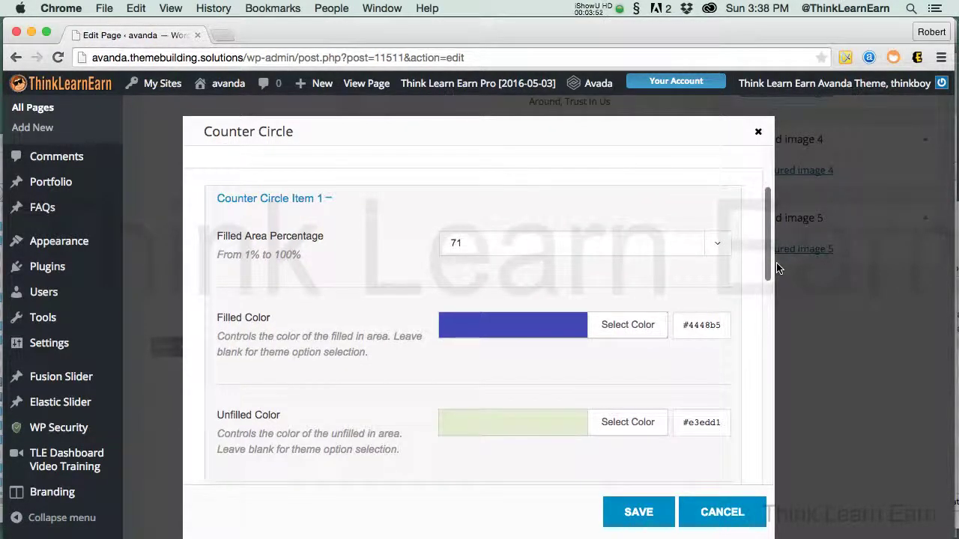
left_click(720, 248)
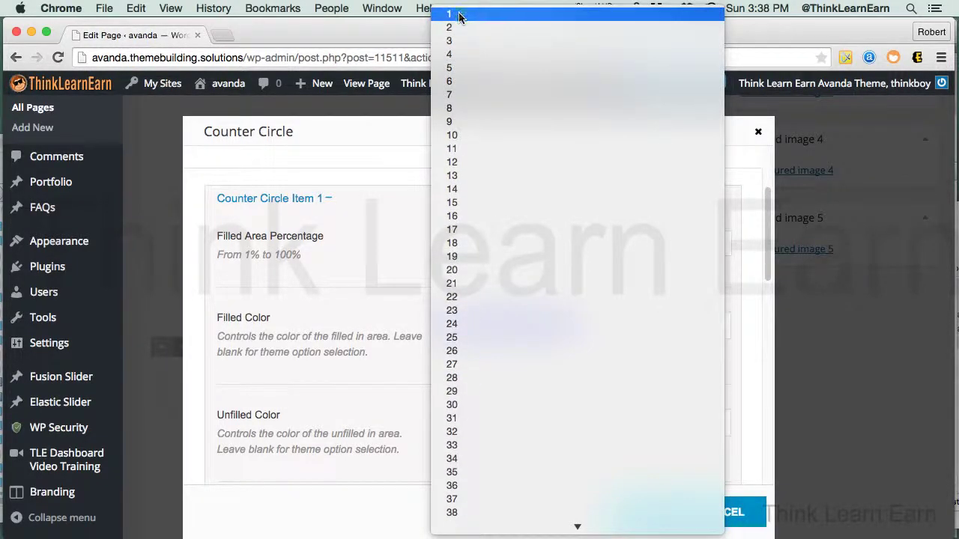
left_click(459, 17)
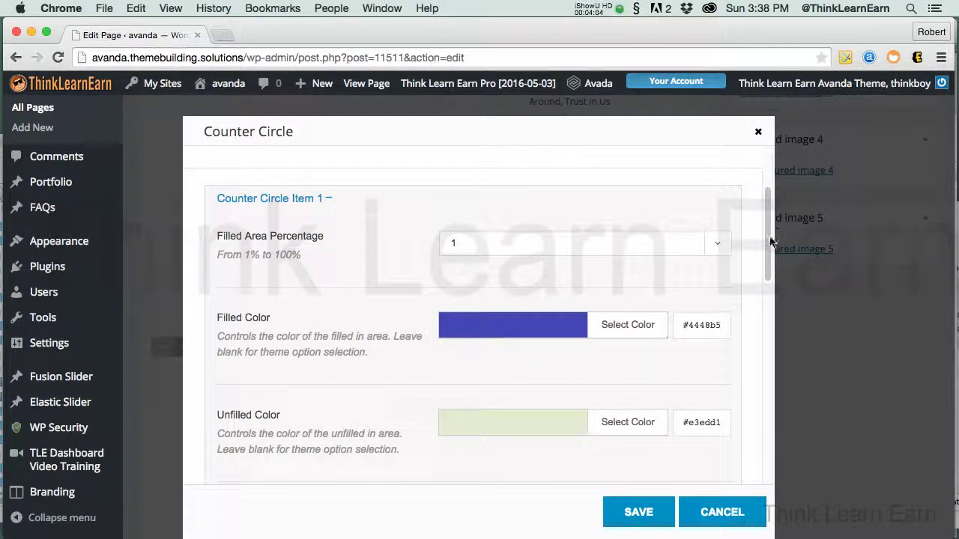
- Set the Size of the Counter for Counter Circle Item 1 to 175 px and save the Counter Circle element
scroll(772, 241, "down", 5)
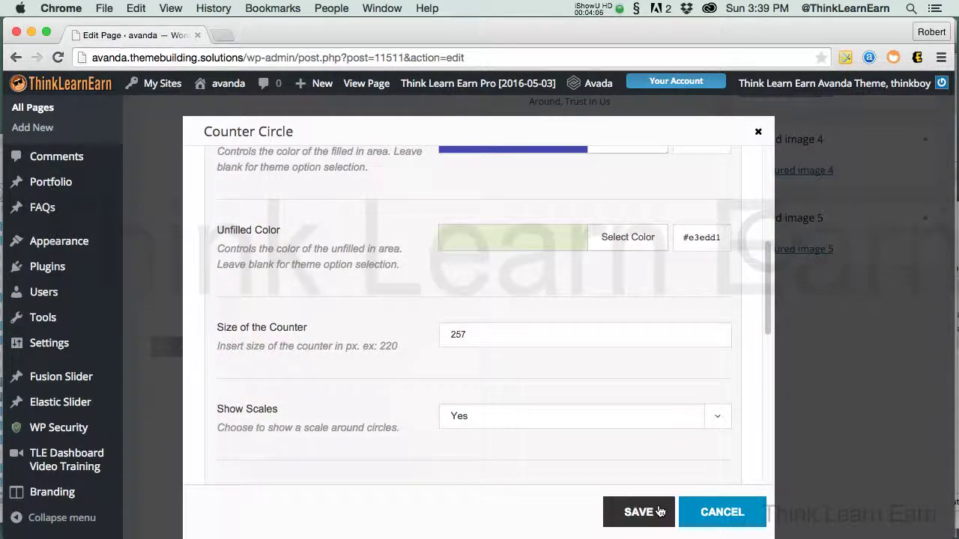
double_click(472, 334)
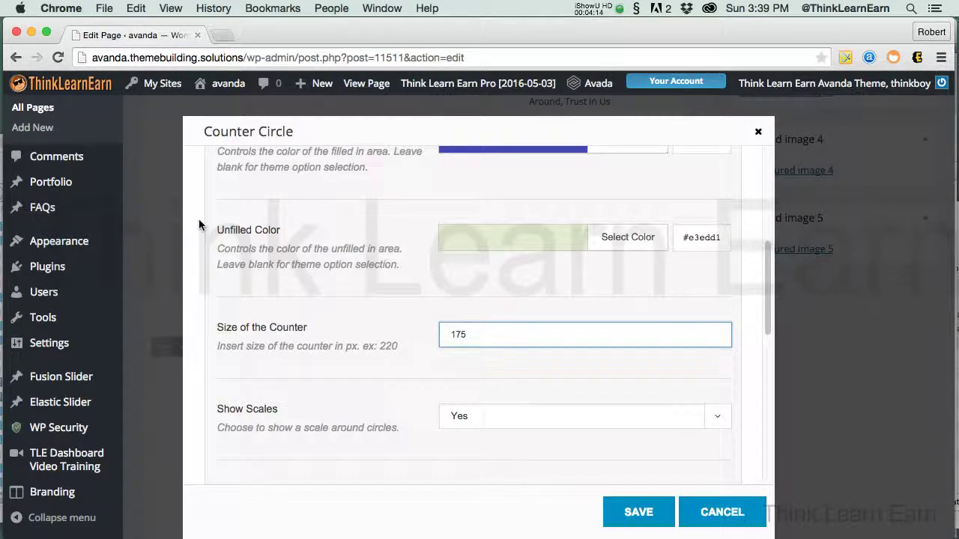
left_click(651, 514)
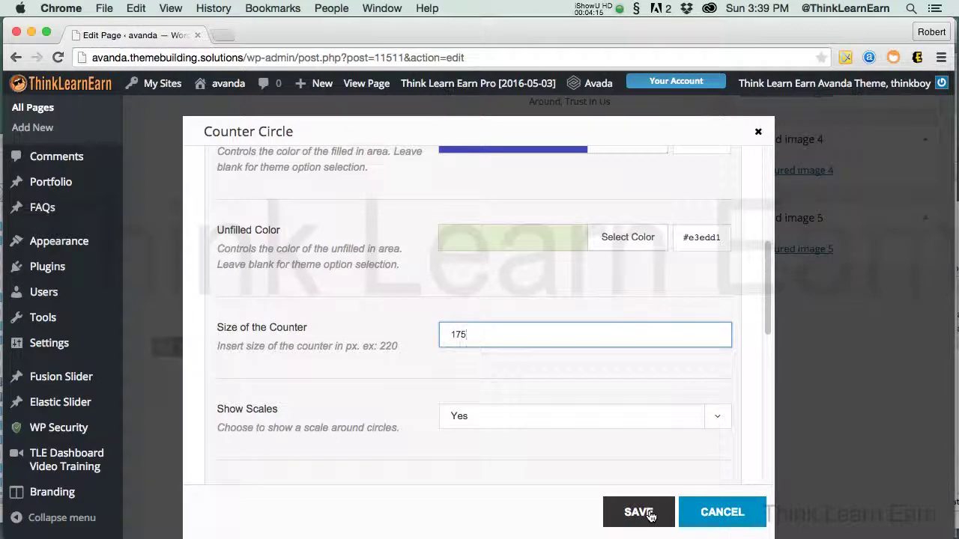
left_click(651, 514)
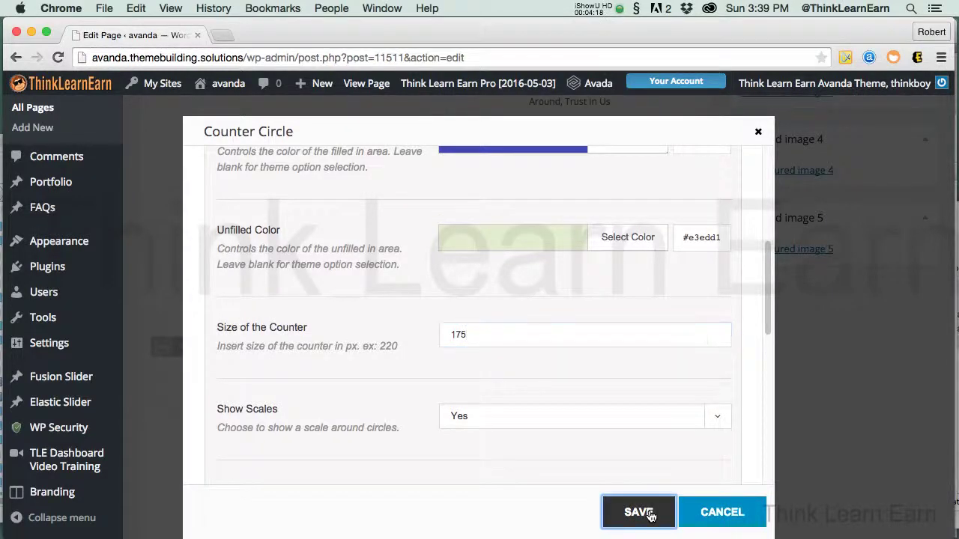
- Update the About Me v2 page and preview its changes at the row of counter circles
left_click(893, 466)
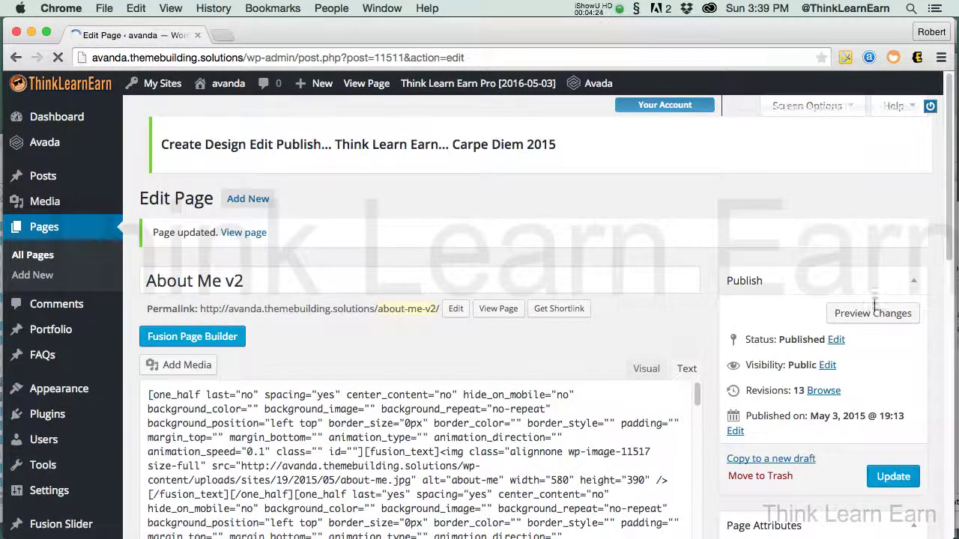
left_click(862, 313)
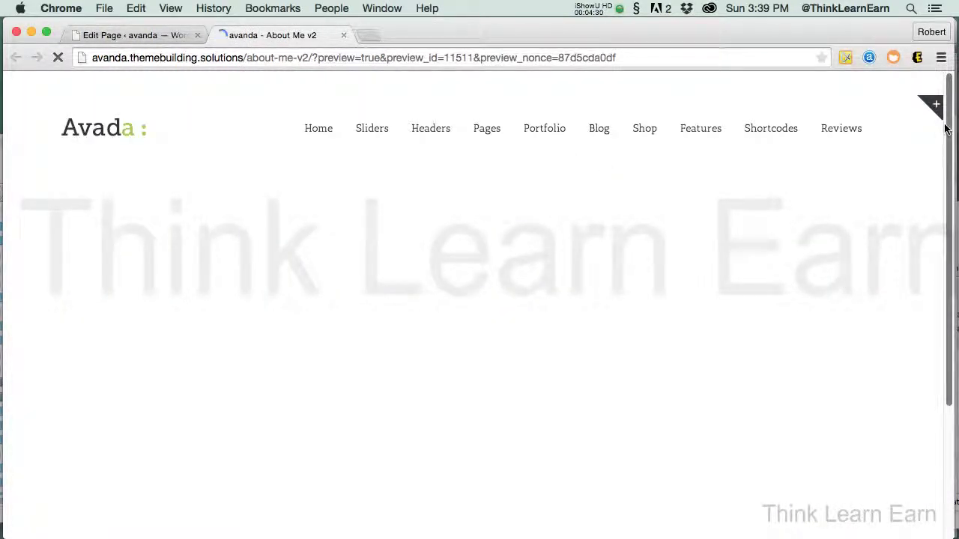
left_click_drag(946, 124, 943, 228)
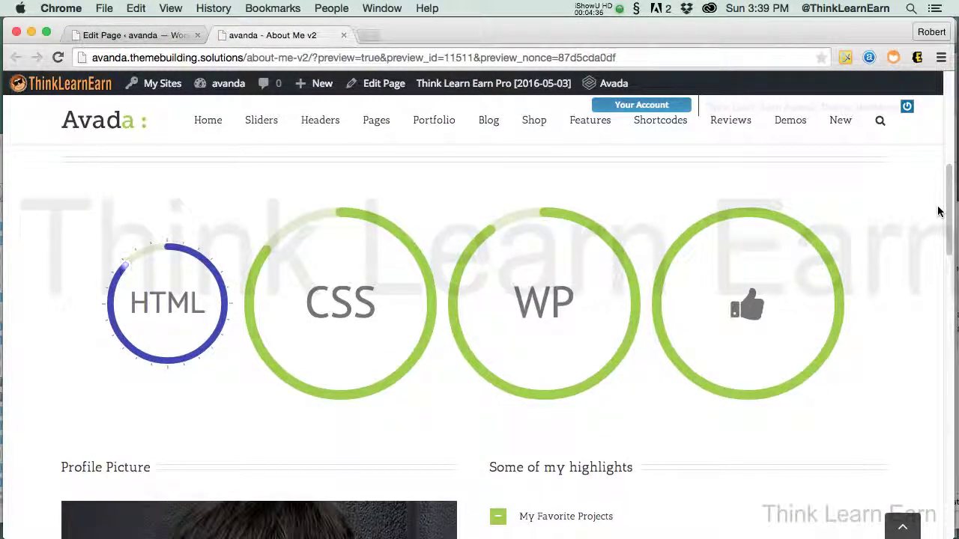